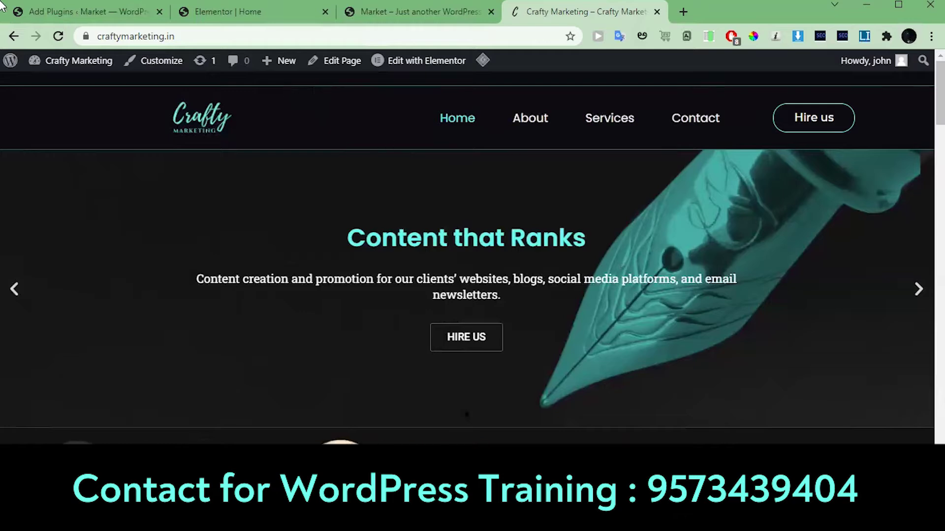
# Step: Review the Smart Slider 3 entry in the site's plugin search results, including its search term and activation status
pyautogui.click(132, 12)
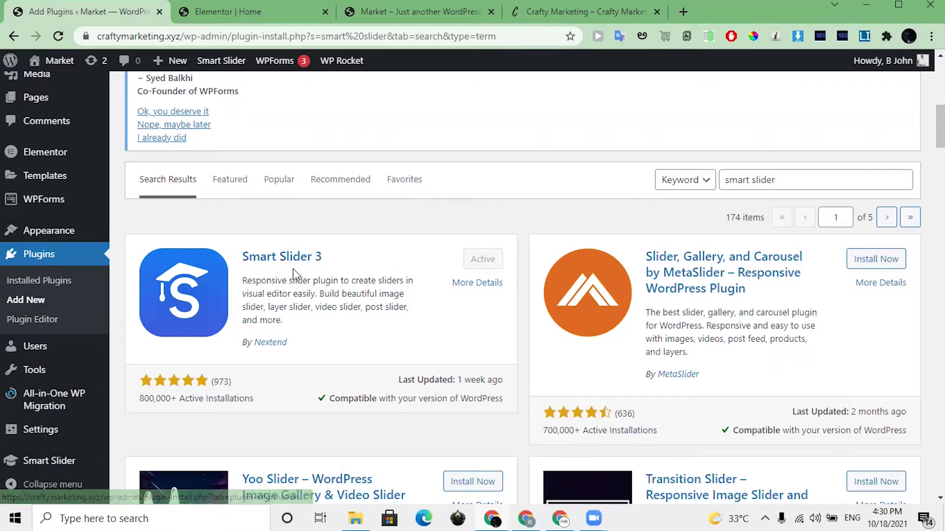
pyautogui.scroll(-2, 293, 269)
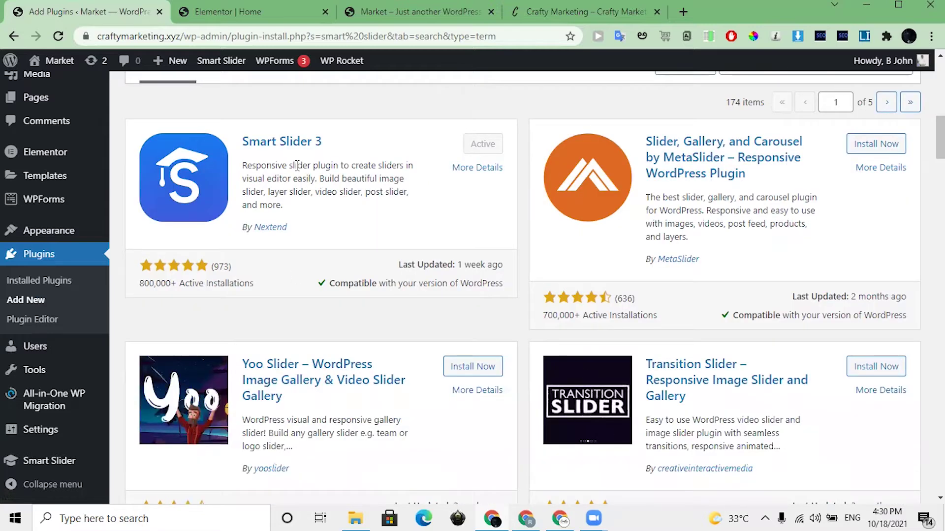
pyautogui.scroll(2, 326, 201)
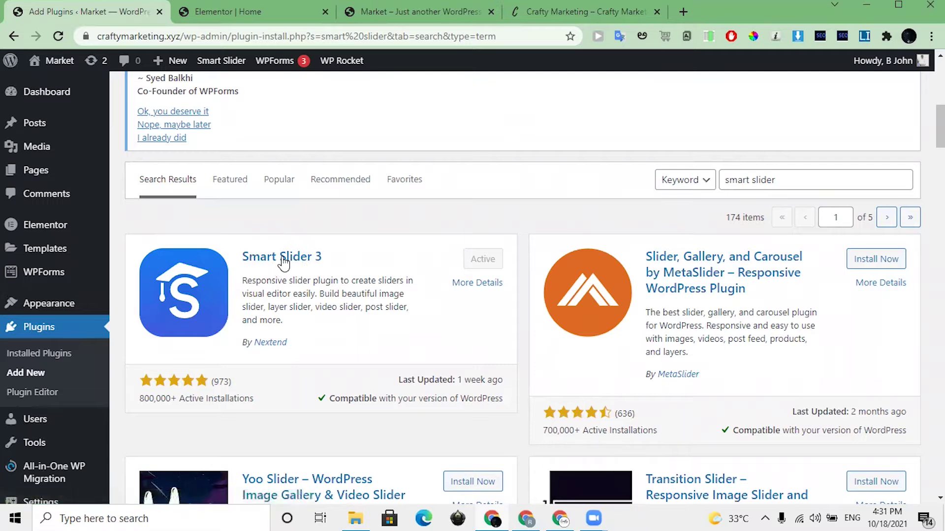
pyautogui.scroll(2, 123, 231)
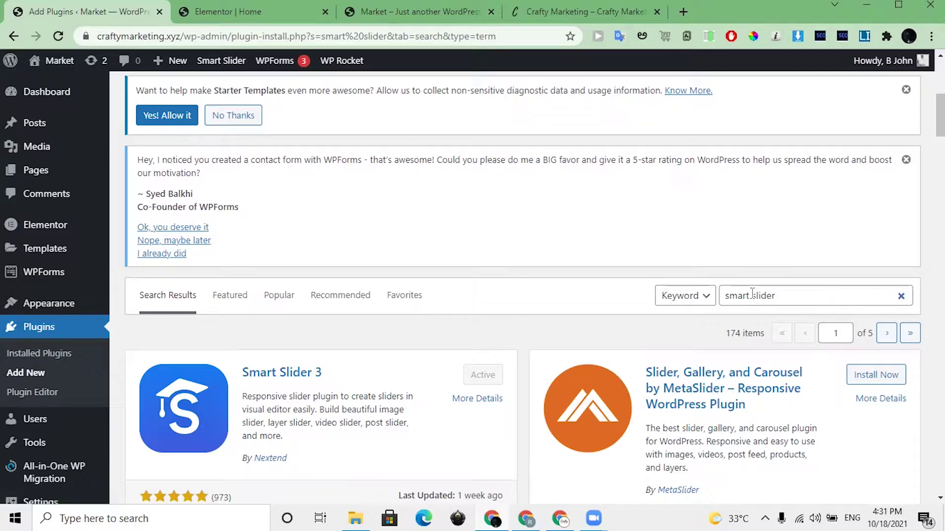
pyautogui.scroll(-2, 750, 290)
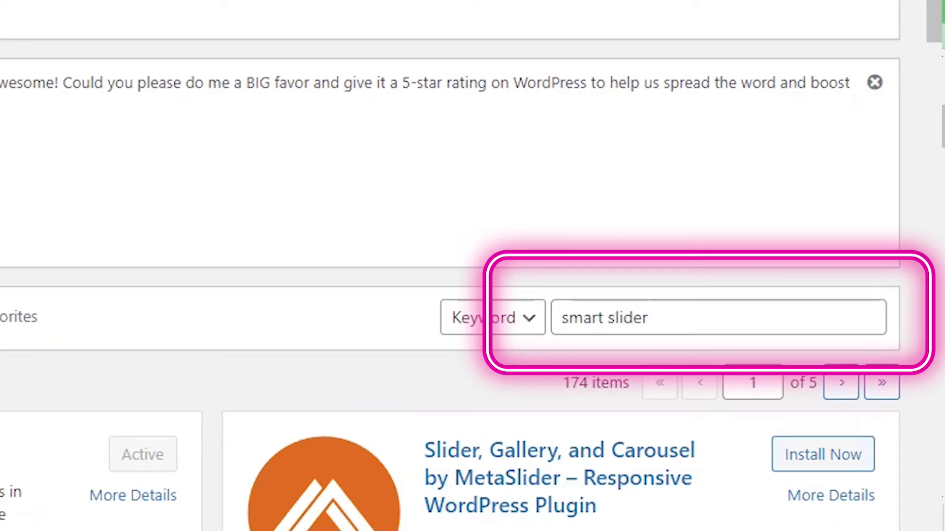
pyautogui.tripleClick(763, 179)
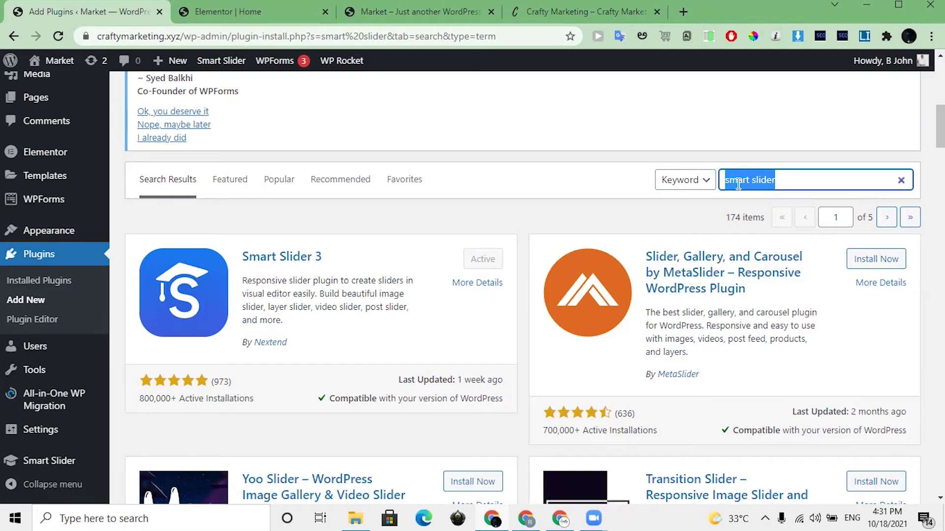
pyautogui.click(781, 179)
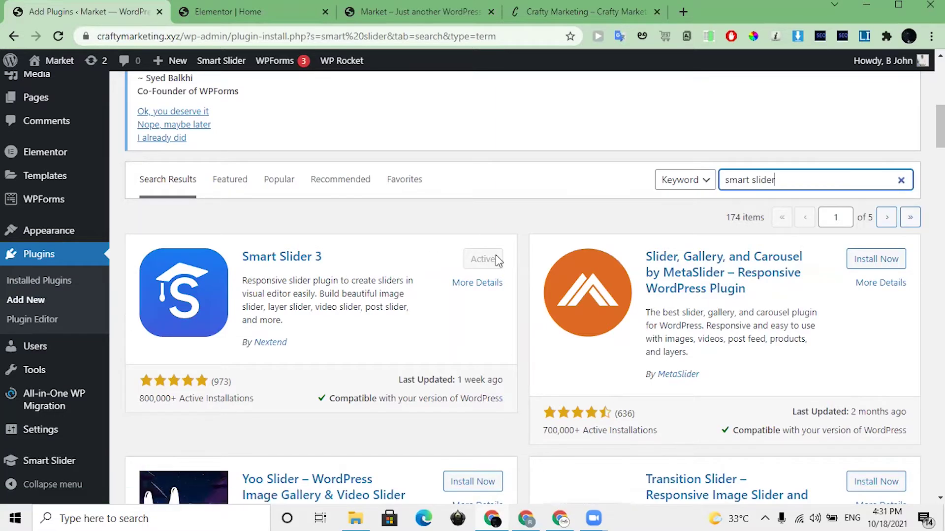
pyautogui.scroll(-2, 498, 261)
# Step: Open Smart Slider and continue past its welcome screen to the slider dashboard
pyautogui.moveTo(39, 470)
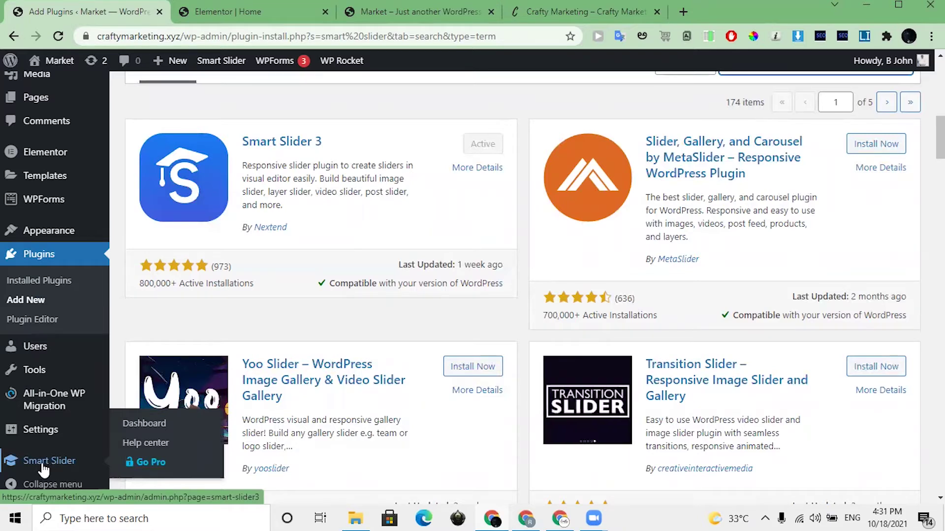
pyautogui.click(45, 464)
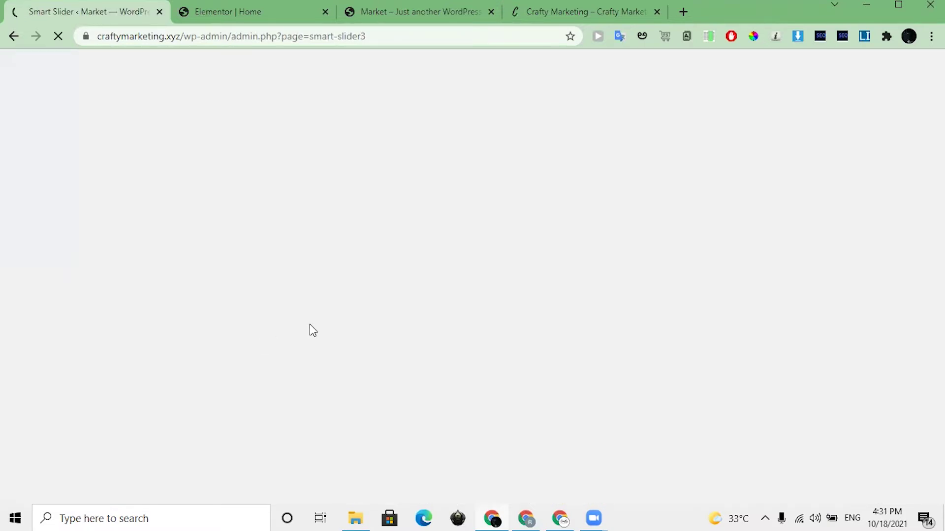
pyautogui.scroll(-3, 558, 436)
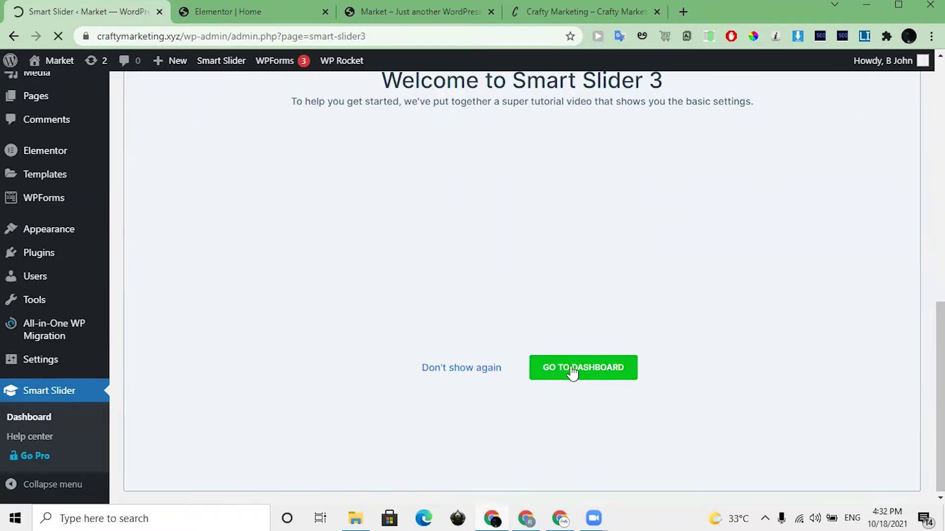
pyautogui.click(565, 369)
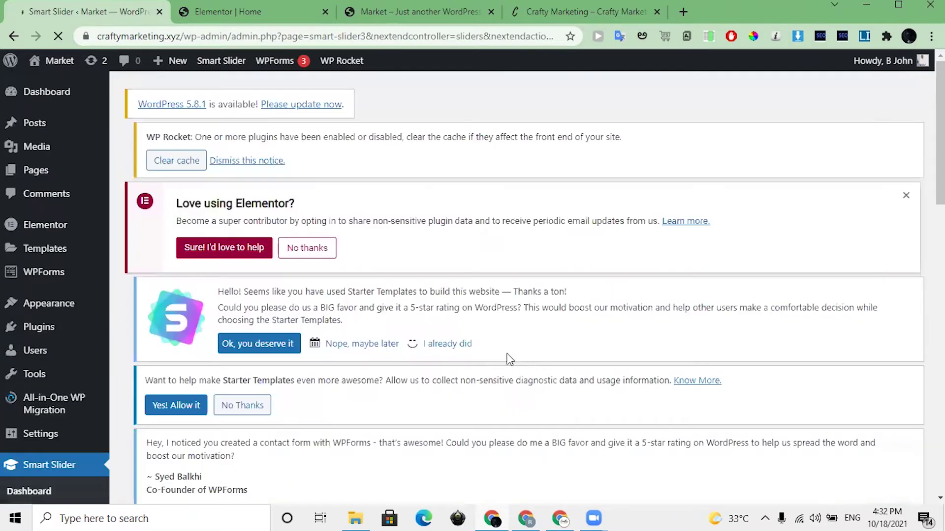
# Step: Start a new slider project from a template, filter the library to free templates, and import Free Marketplace
pyautogui.scroll(-5, 393, 347)
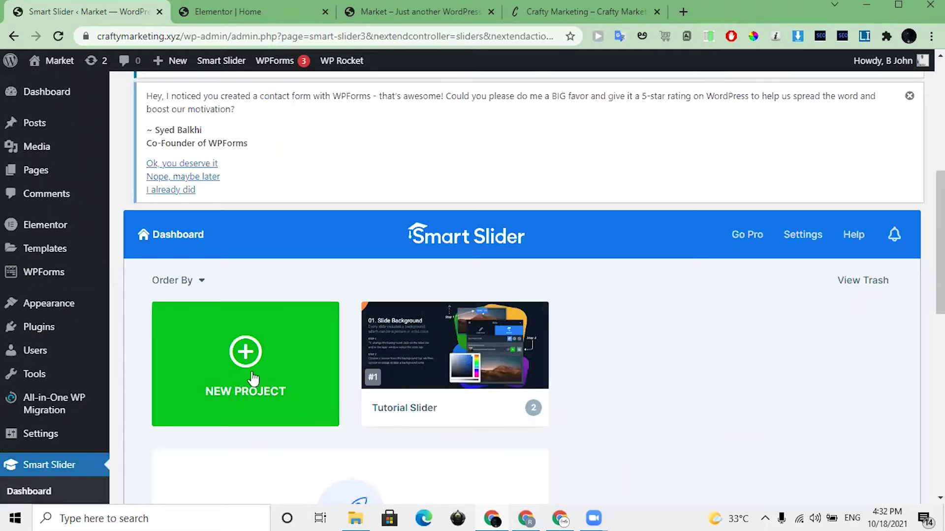
pyautogui.click(240, 379)
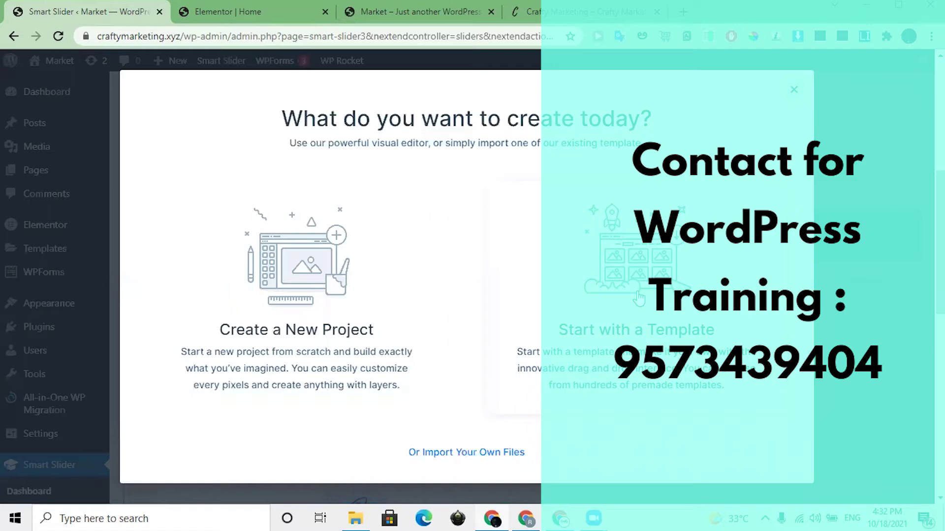
pyautogui.press('Escape')
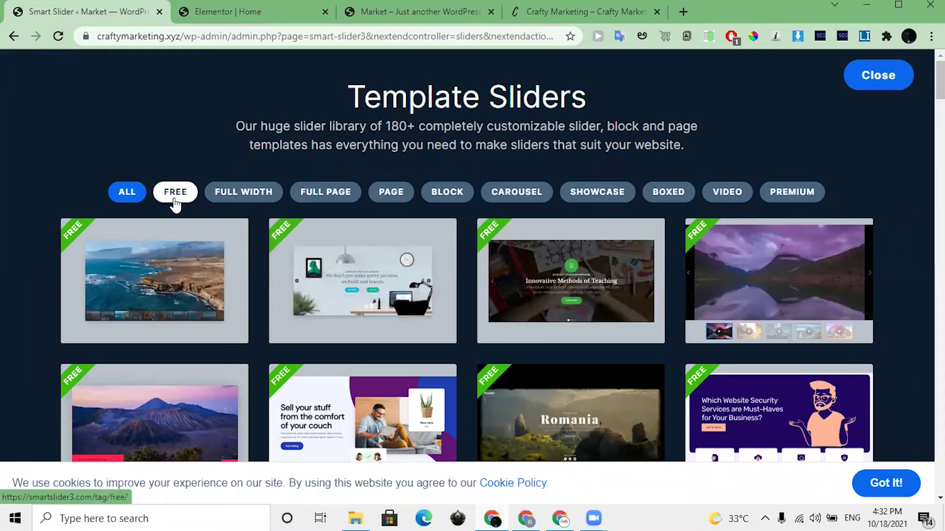
pyautogui.click(171, 196)
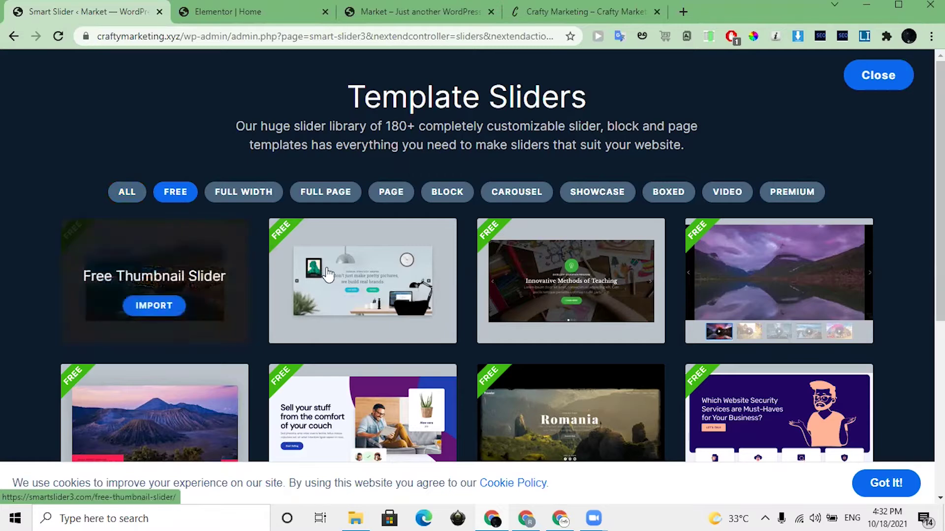
pyautogui.scroll(-2, 363, 276)
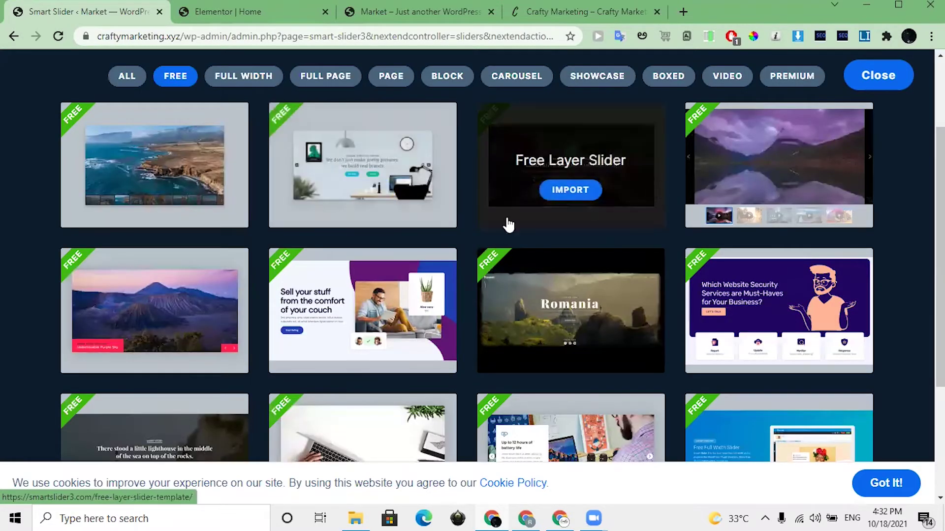
pyautogui.scroll(-2, 310, 276)
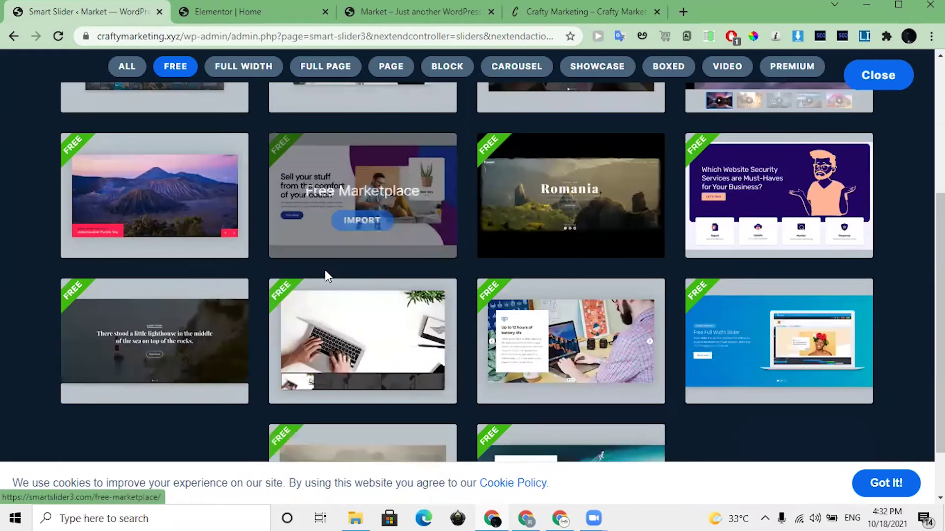
pyautogui.click(358, 229)
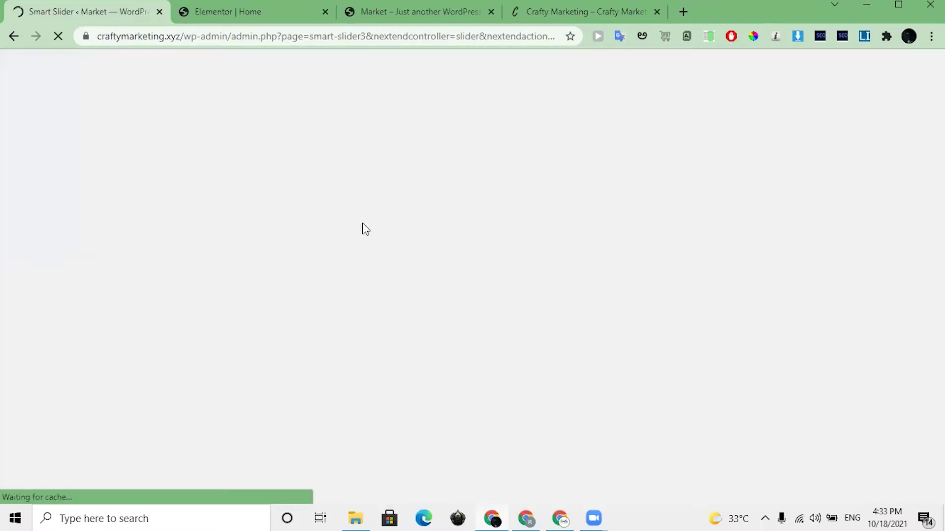
# Step: Save the imported Demo Block - Free Marketplace slider project
pyautogui.scroll(-10, 379, 237)
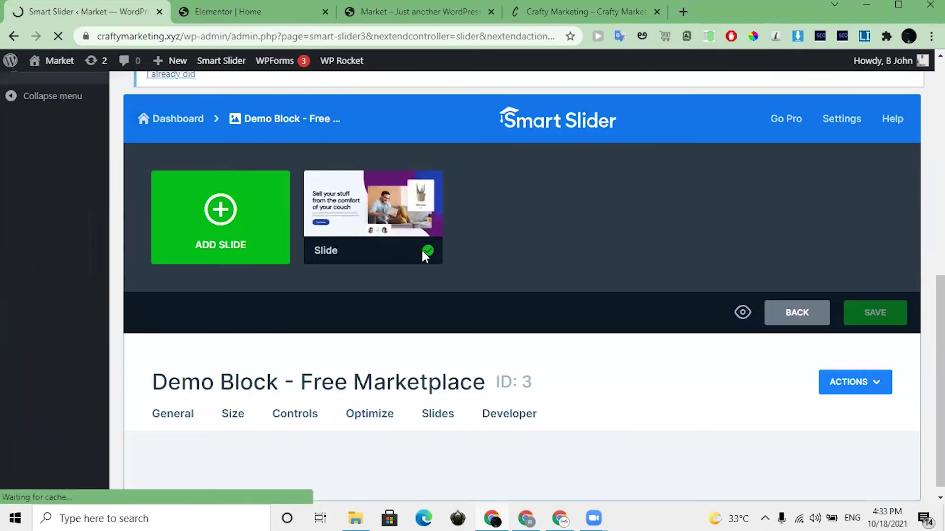
pyautogui.moveTo(384, 233)
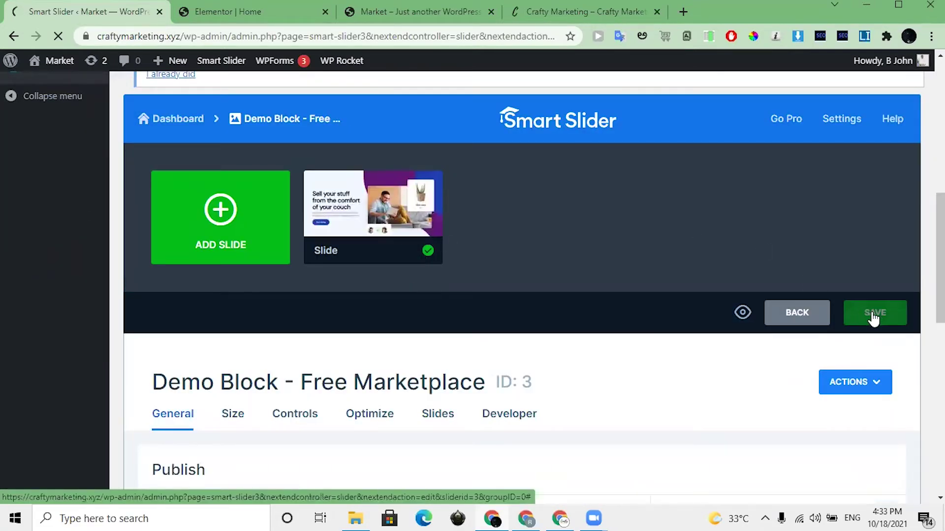
pyautogui.click(871, 314)
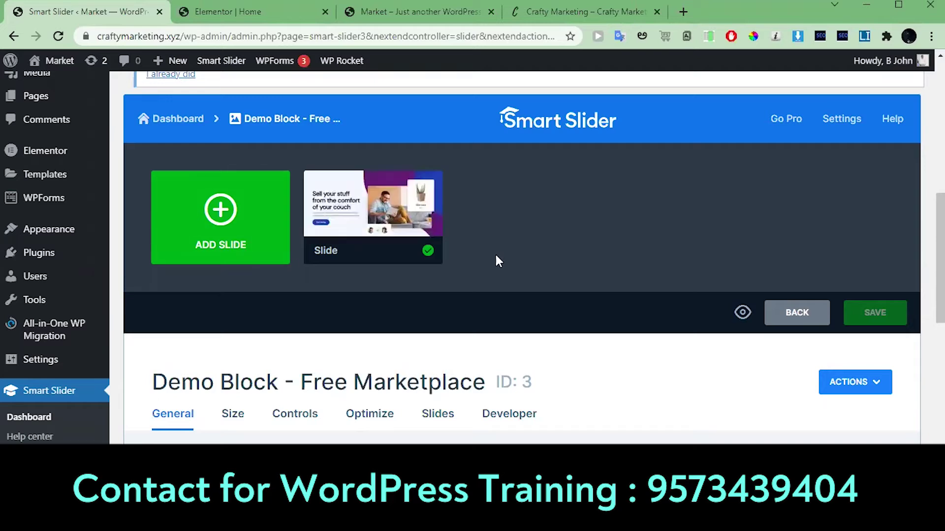
# Step: Open the list of all site pages and locate the Home page entry
pyautogui.scroll(3, 408, 255)
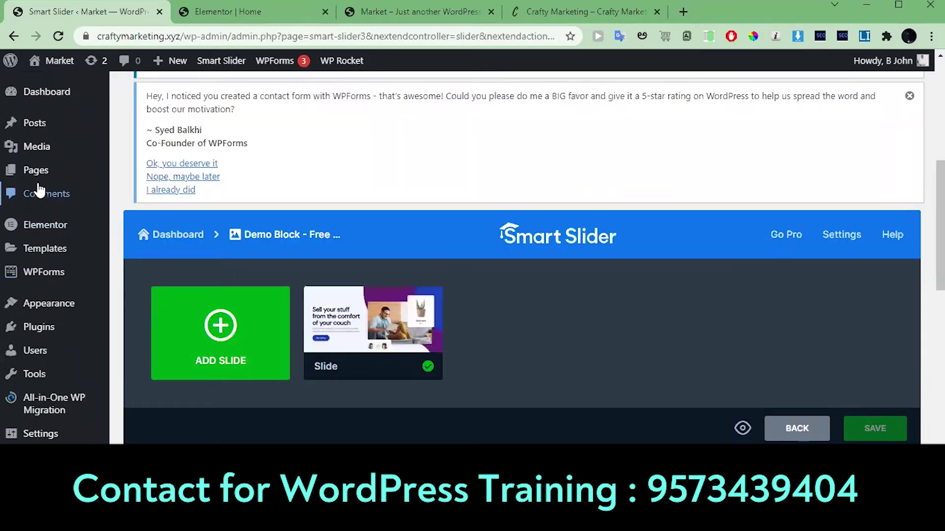
pyautogui.moveTo(41, 173)
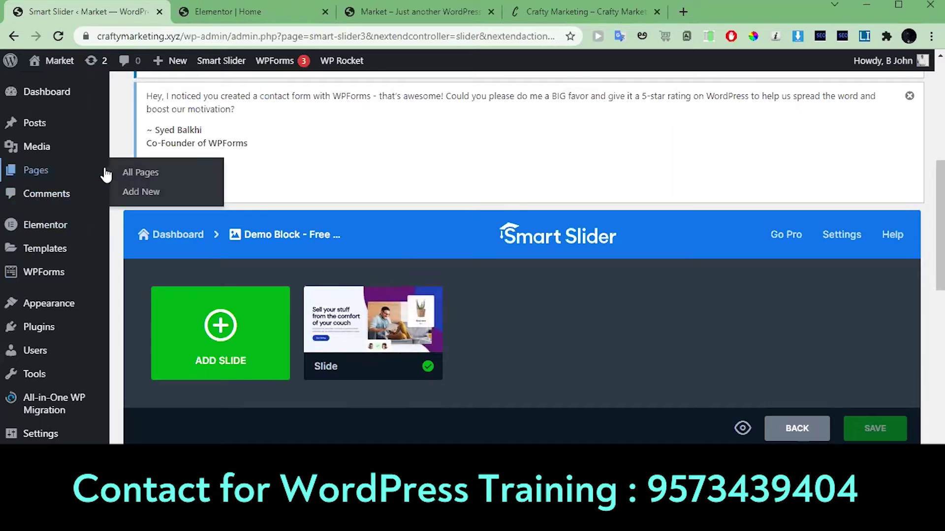
pyautogui.click(134, 180)
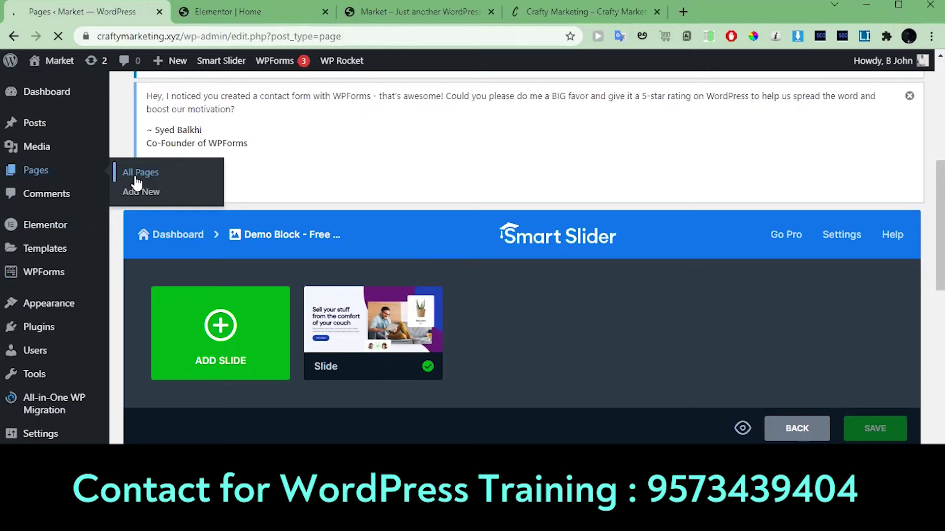
pyautogui.scroll(-2, 263, 170)
pyautogui.scroll(-5, 263, 170)
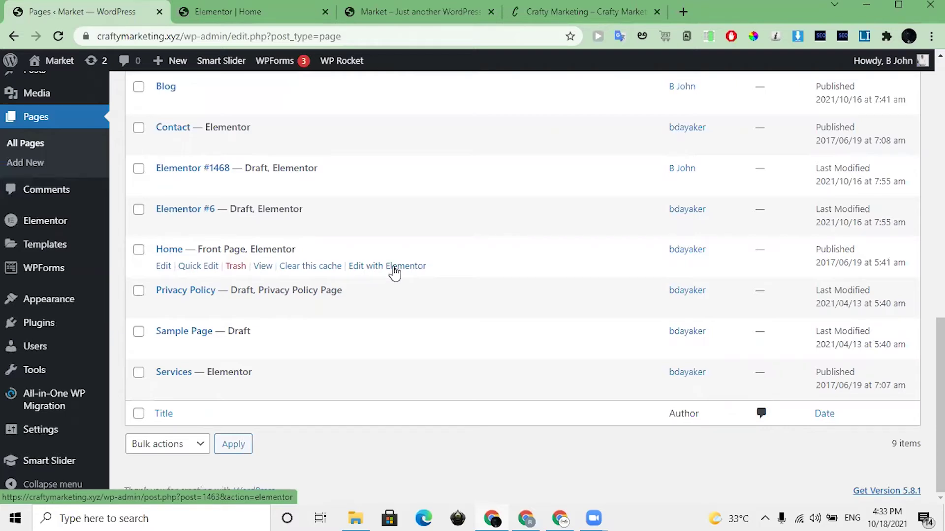
# Step: Switch to the Home page's Elementor editor and add a single-column section above the hero section
pyautogui.click(214, 13)
pyautogui.scroll(-2, 493, 225)
pyautogui.scroll(2, 494, 226)
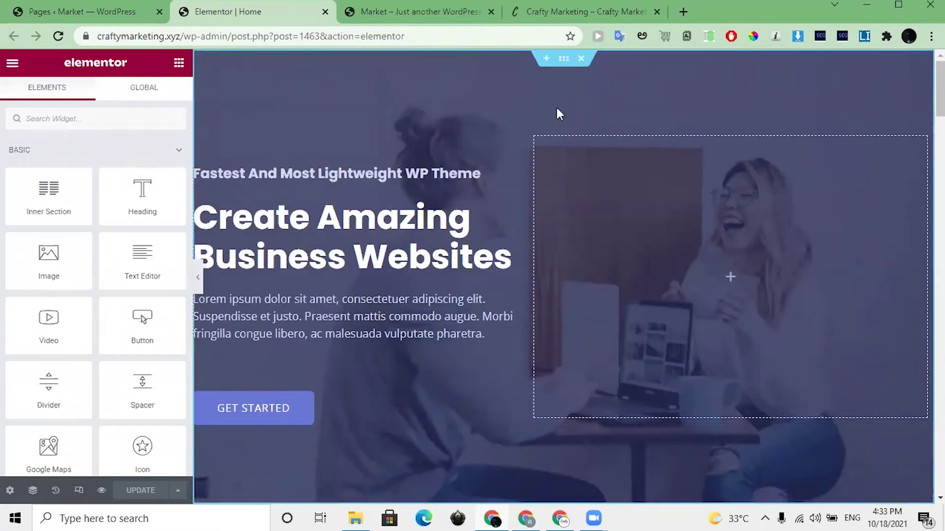
pyautogui.click(546, 60)
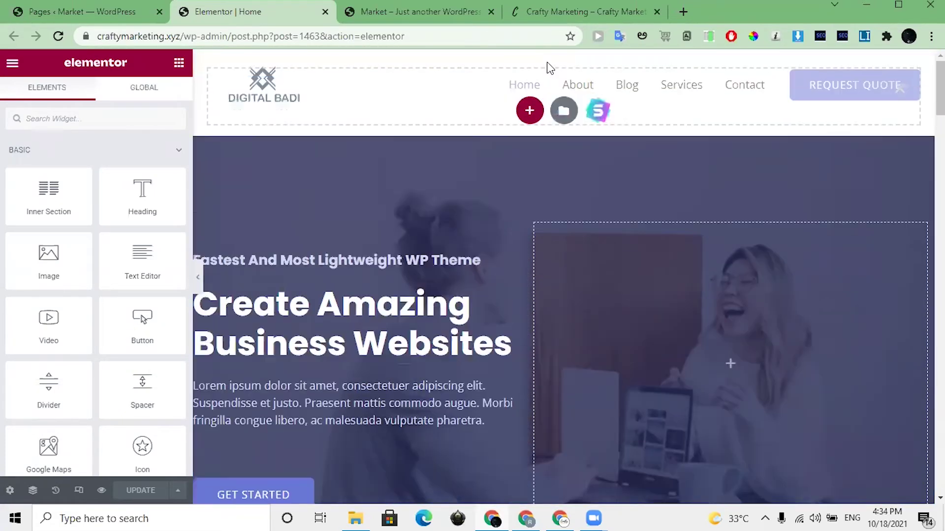
pyautogui.click(529, 116)
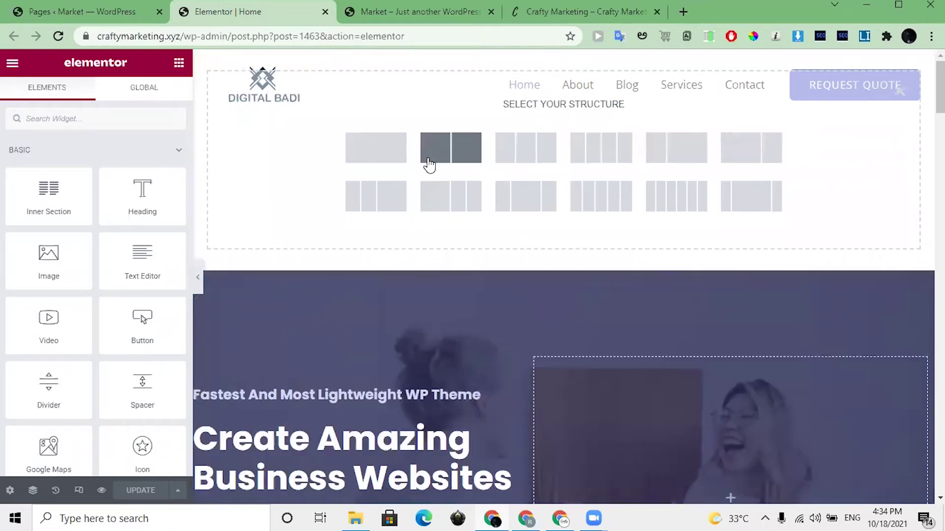
pyautogui.click(379, 158)
# Step: Find the Smart Slider widget, place it in the new section, and insert the Demo Block - Free Marketplace slider
pyautogui.click(179, 63)
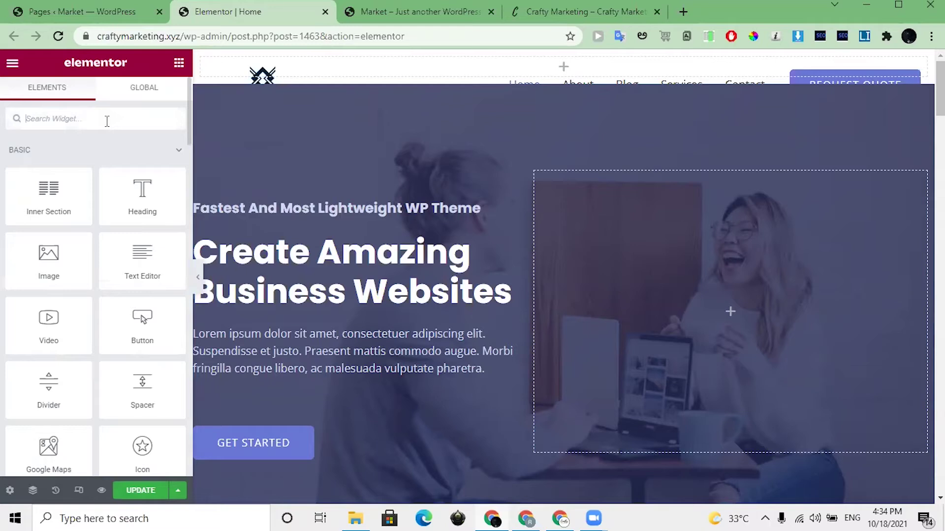
pyautogui.write('smart')
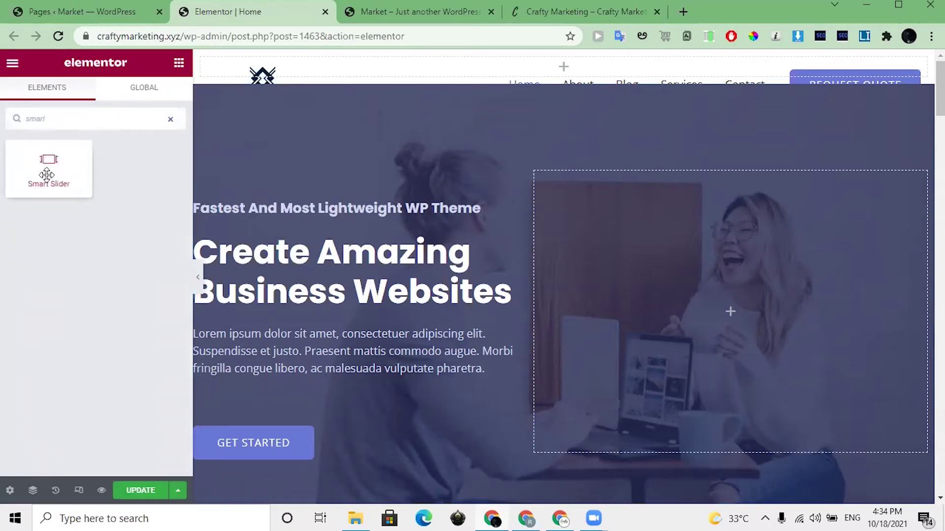
pyautogui.moveTo(47, 176); pyautogui.dragTo(436, 67)
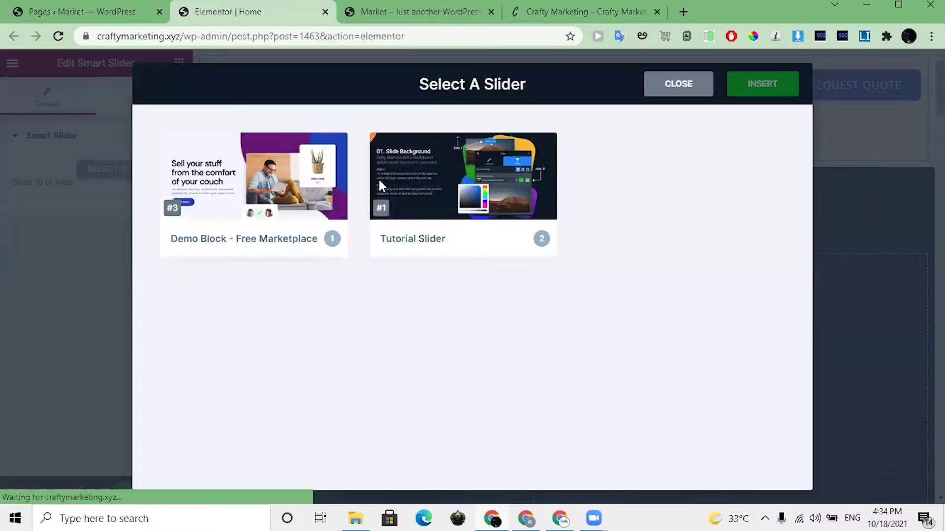
pyautogui.click(257, 196)
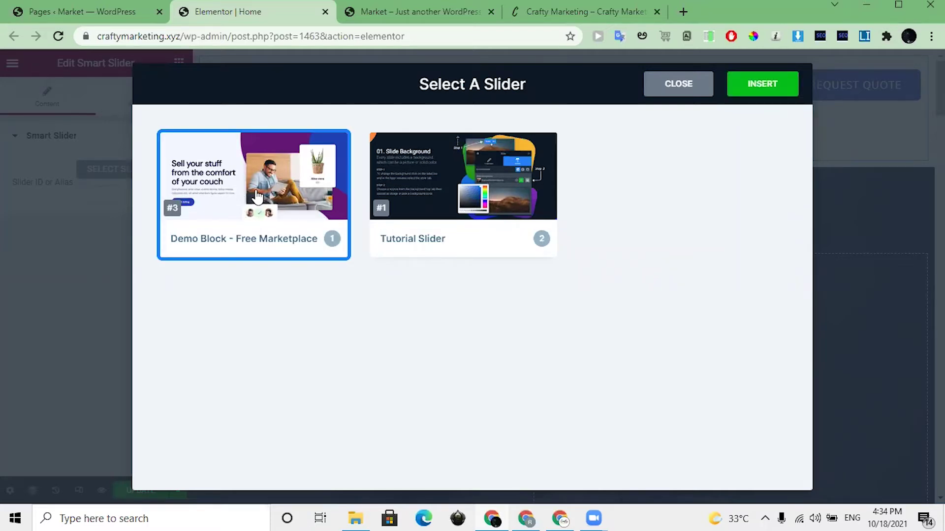
pyautogui.click(763, 87)
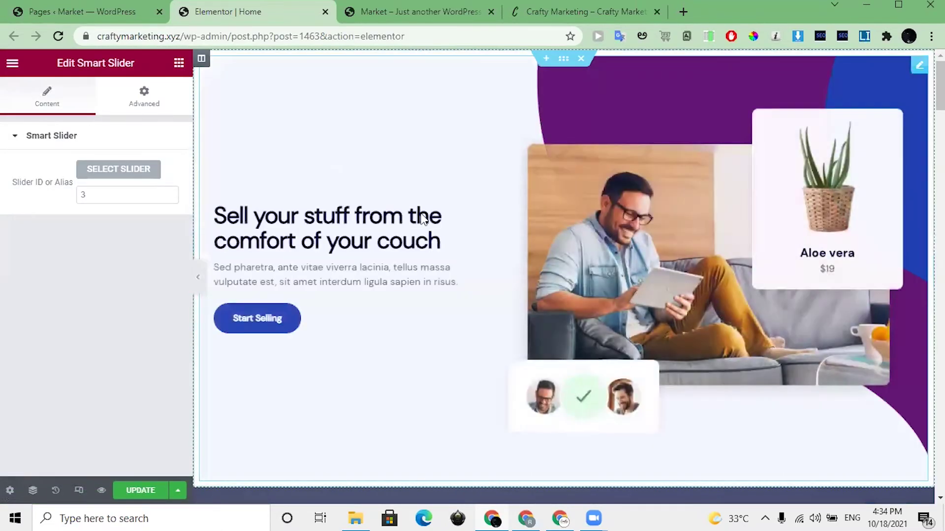
# Step: Set the slider section's content width to Full Width and its columns gap to No Gap
pyautogui.click(199, 282)
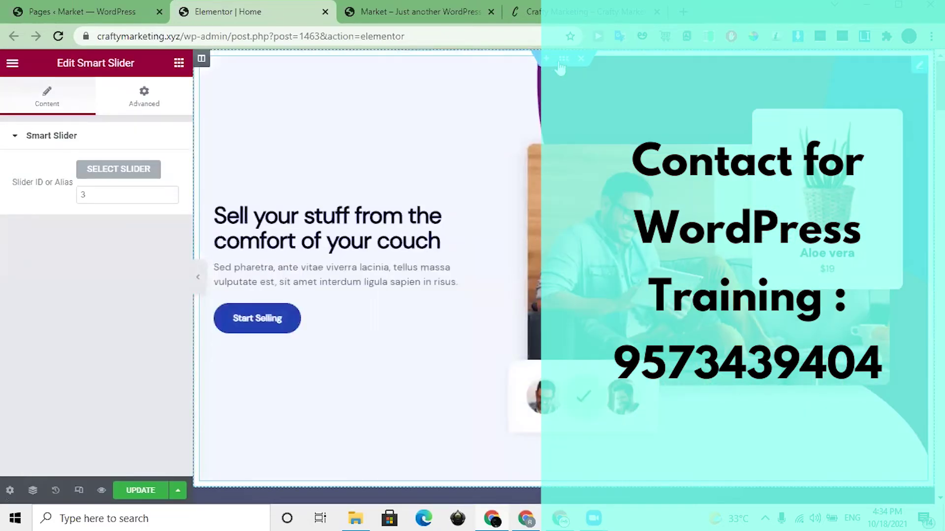
pyautogui.click(562, 62)
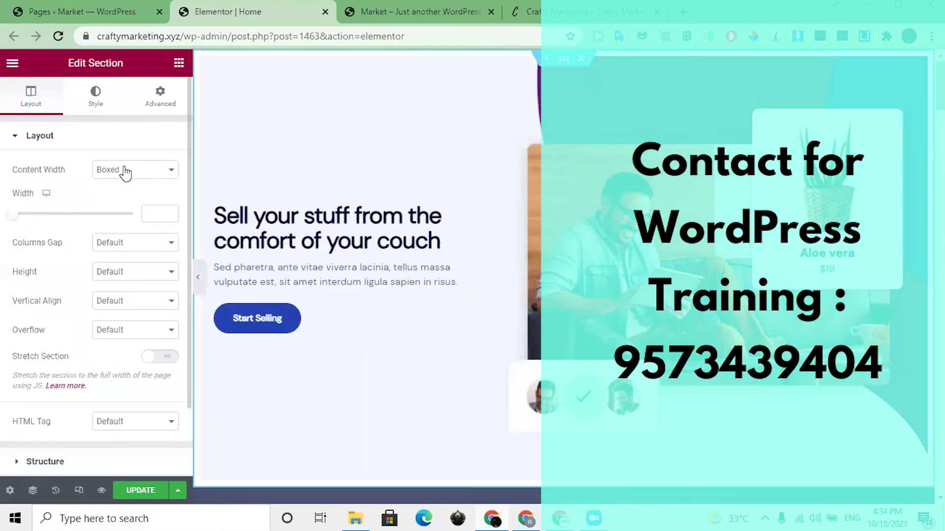
pyautogui.click(126, 172)
pyautogui.click(129, 197)
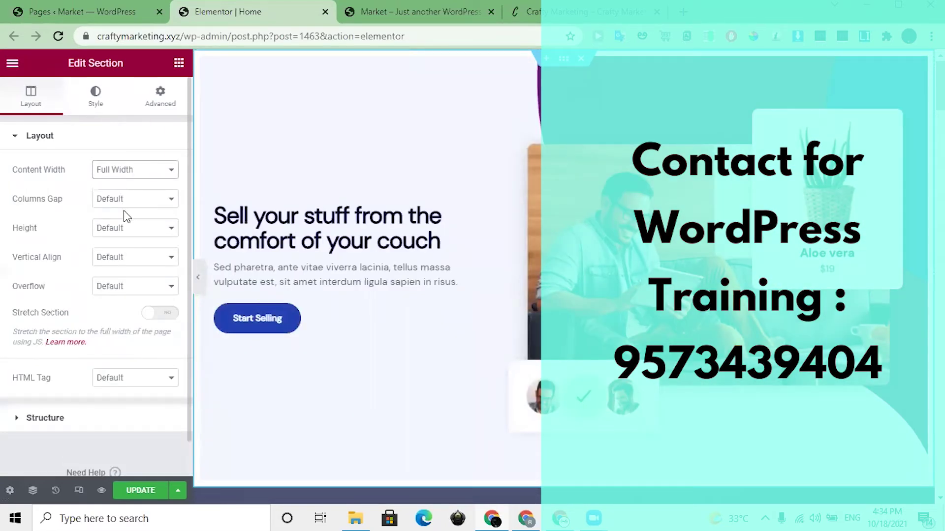
pyautogui.click(137, 200)
pyautogui.click(115, 225)
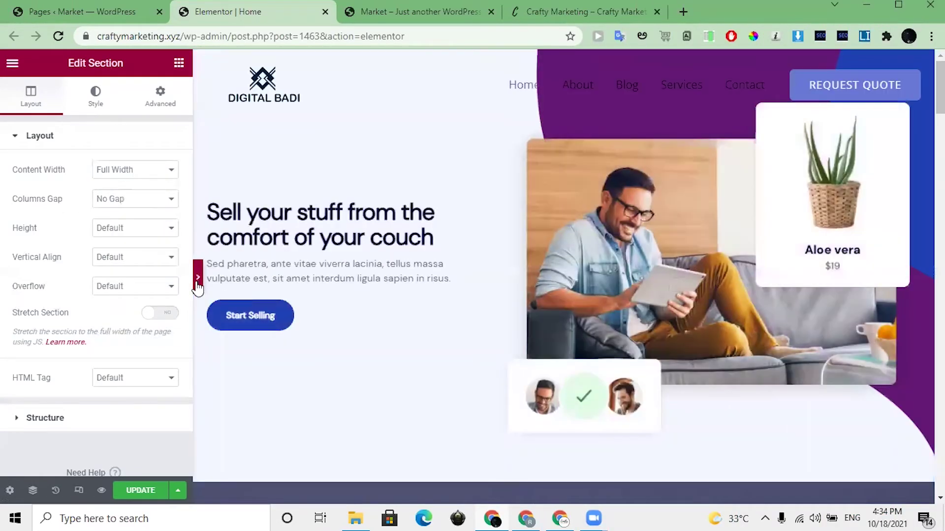
# Step: Preview the full-width slider with the editing panel collapsed, and update the Home page with the editing panel restored
pyautogui.click(197, 288)
pyautogui.scroll(-2, 268, 271)
pyautogui.scroll(2, 267, 271)
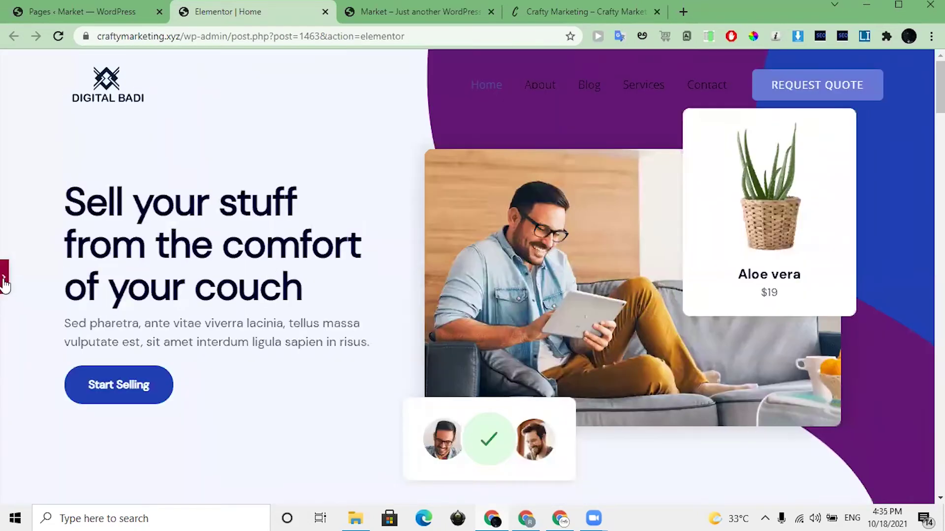
pyautogui.click(4, 280)
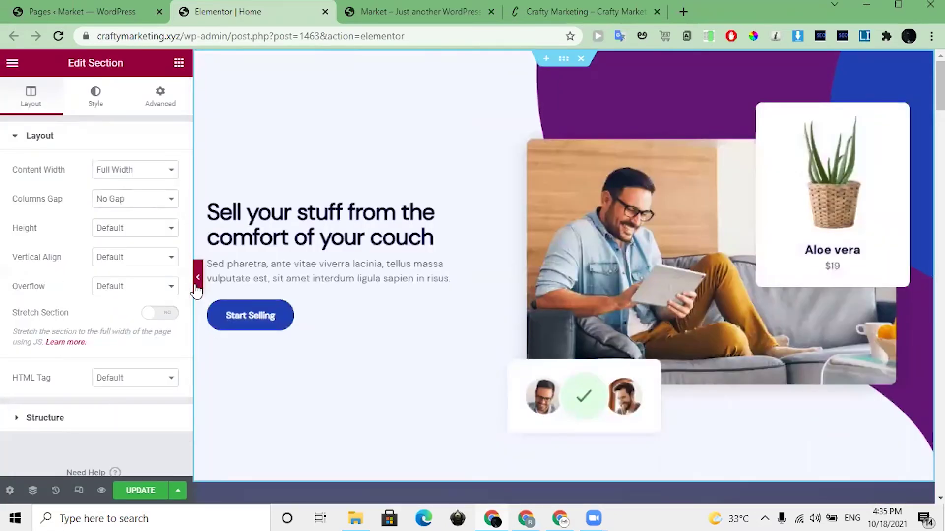
pyautogui.click(195, 285)
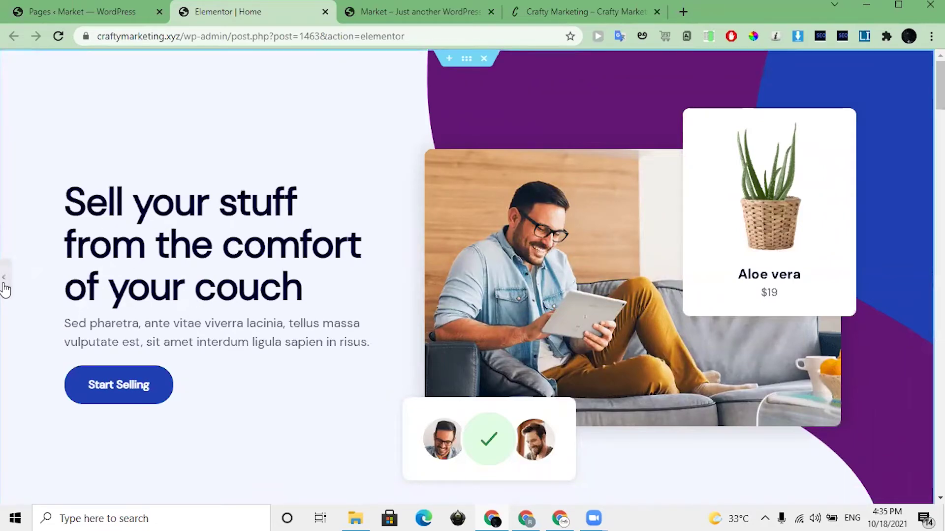
pyautogui.click(4, 277)
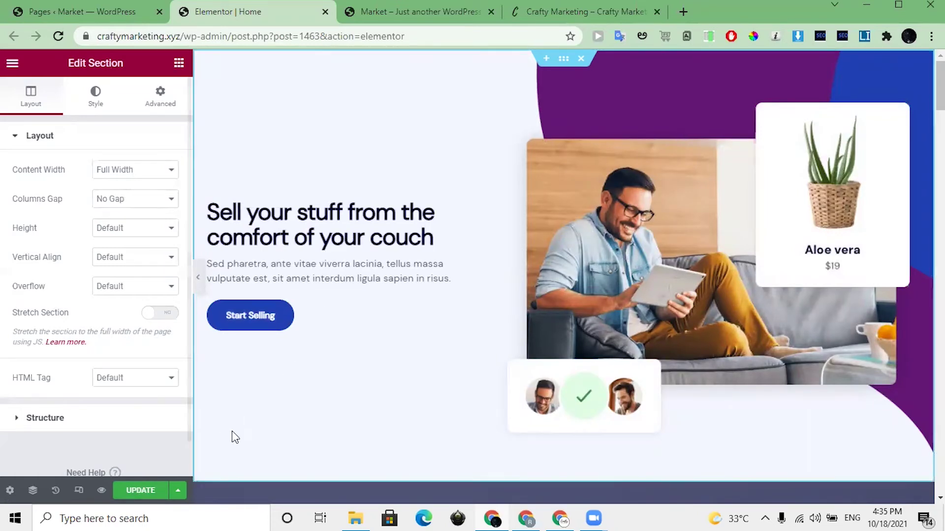
pyautogui.hotkey('ctrl', 's')
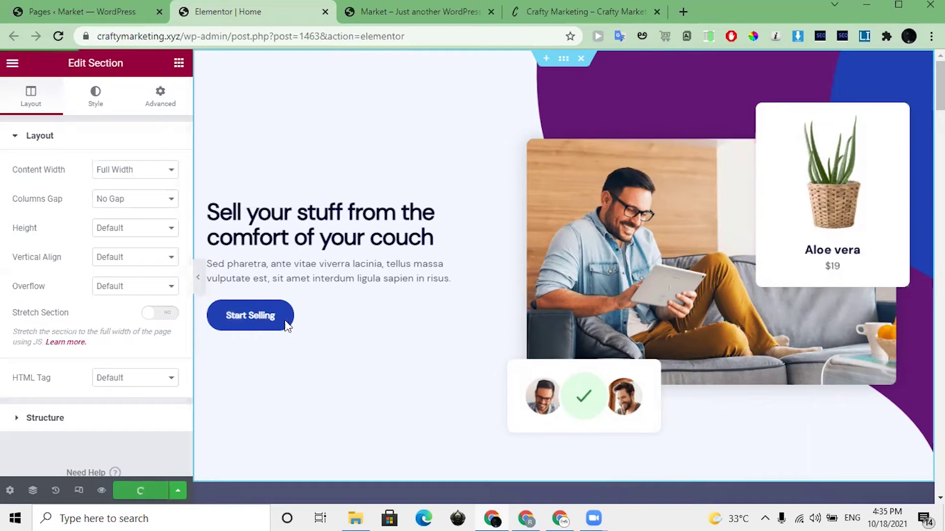
# Step: Go to the Smart Slider dashboard in the WordPress admin and open the Demo Block - Free Marketplace slide for editing
pyautogui.click(101, 9)
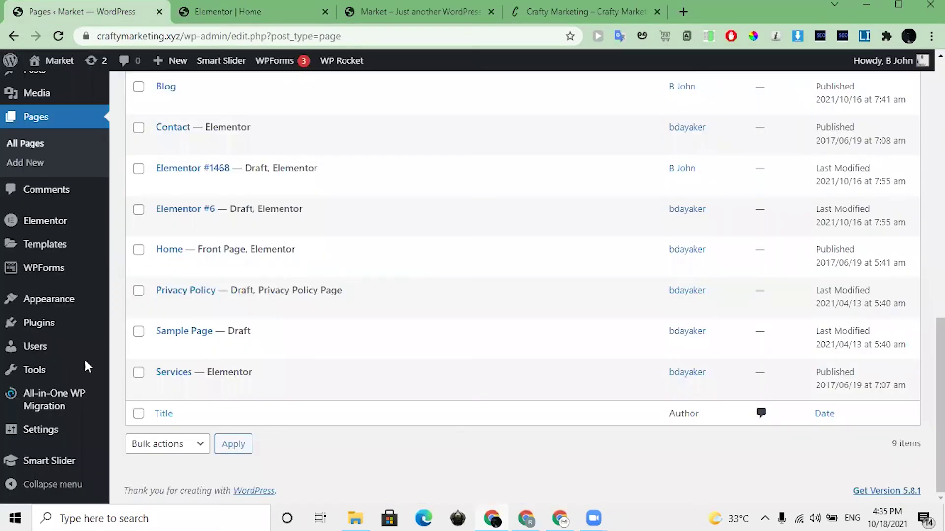
pyautogui.moveTo(43, 474)
pyautogui.click(47, 466)
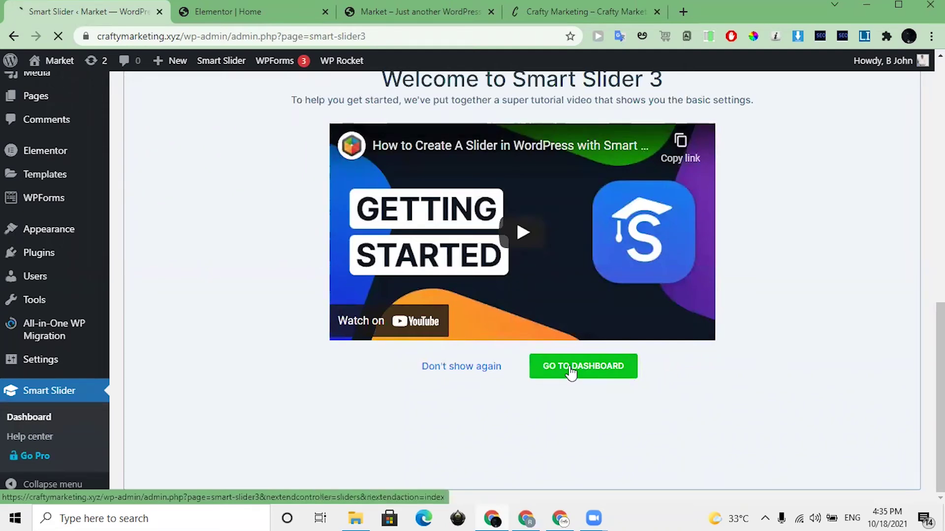
pyautogui.click(571, 372)
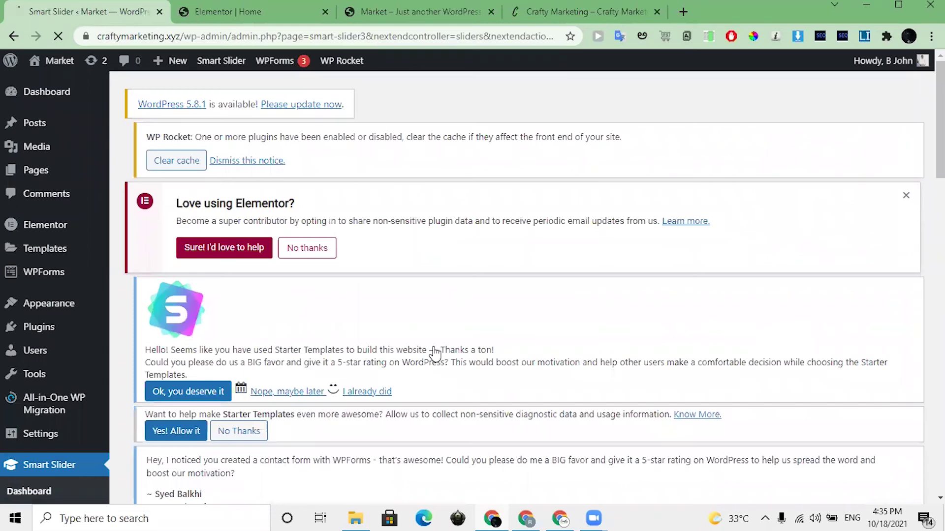
pyautogui.scroll(-15, 433, 352)
pyautogui.scroll(2, 317, 317)
pyautogui.moveTo(457, 241)
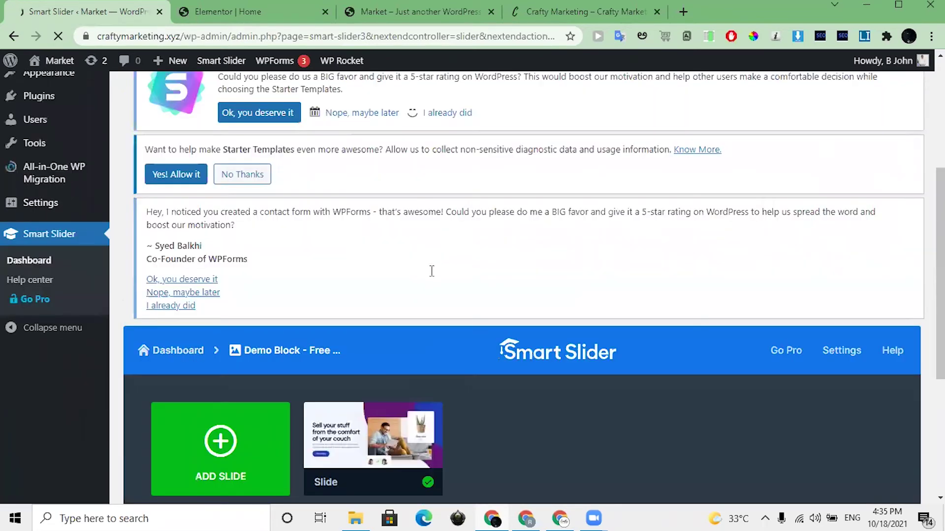
pyautogui.scroll(-4, 431, 271)
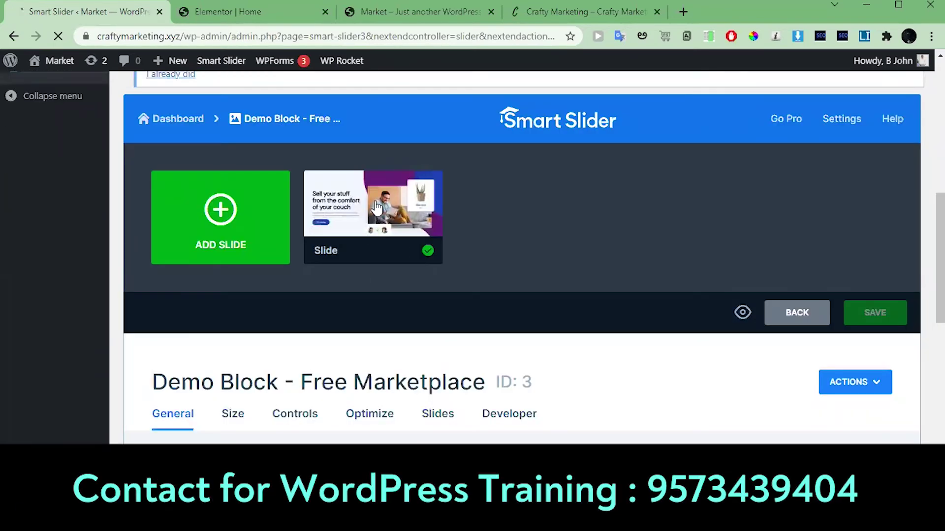
pyautogui.moveTo(374, 208)
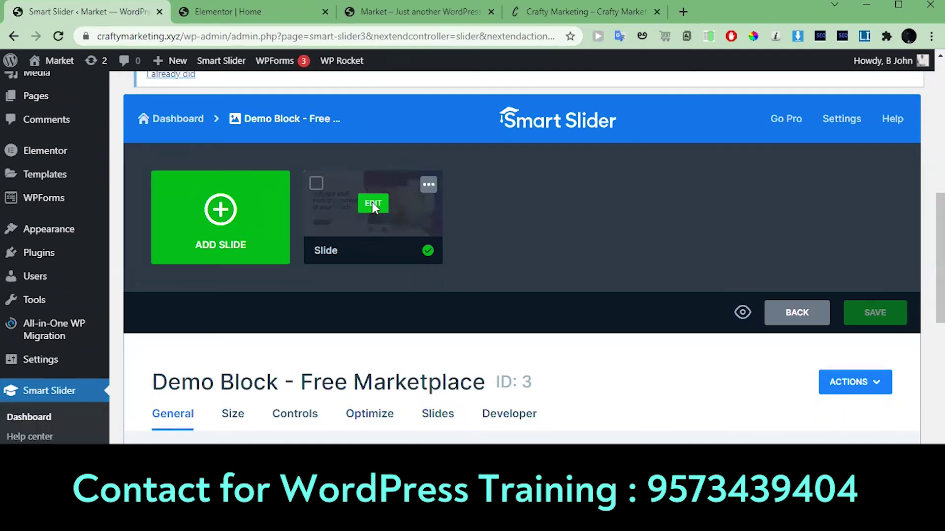
pyautogui.click(372, 205)
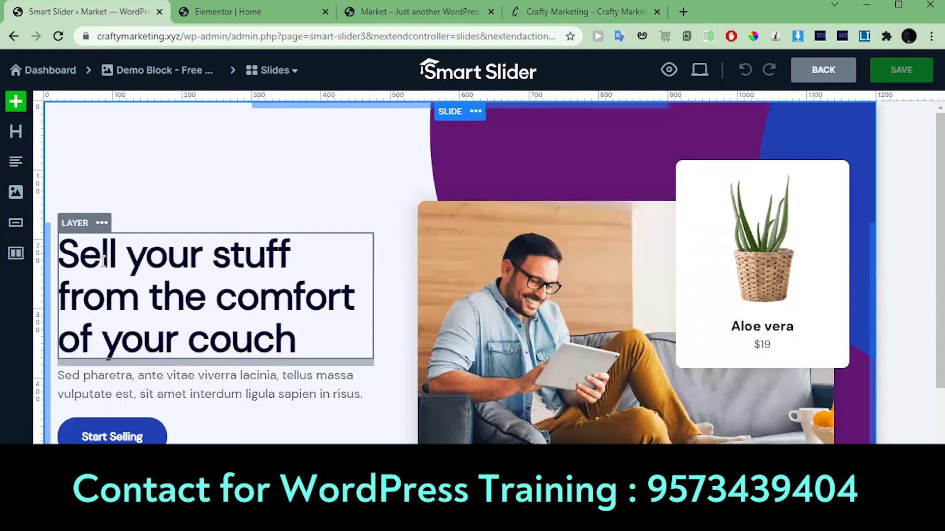
# Step: Replace the slide's heading text with "This is a slider"
pyautogui.click(76, 250)
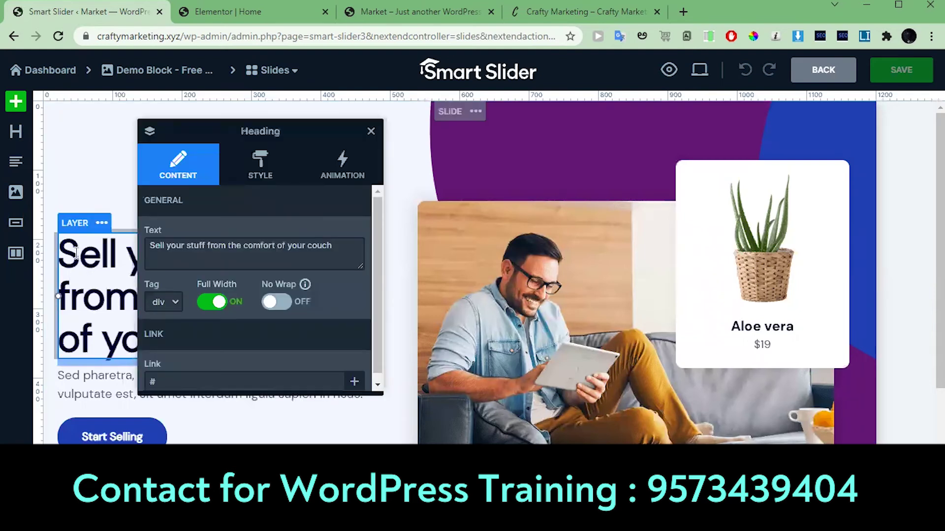
pyautogui.tripleClick(165, 241)
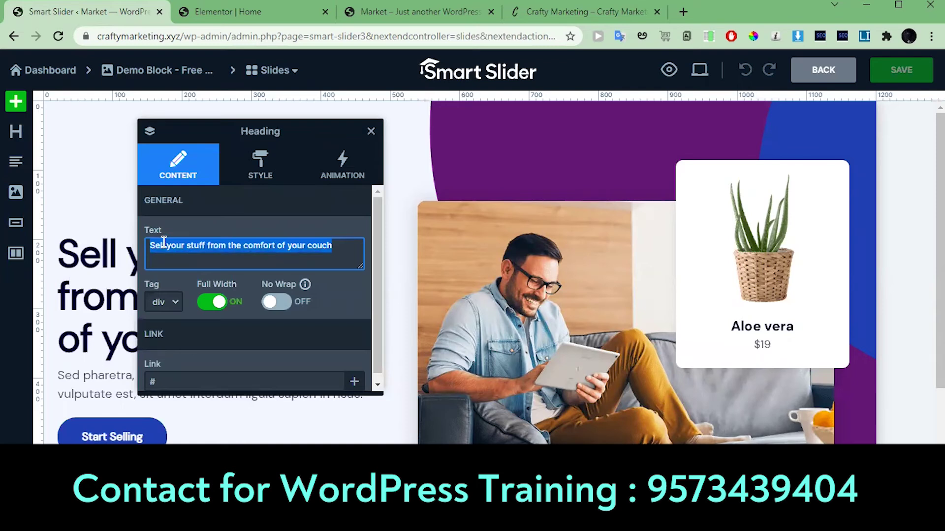
pyautogui.write('This is asl')
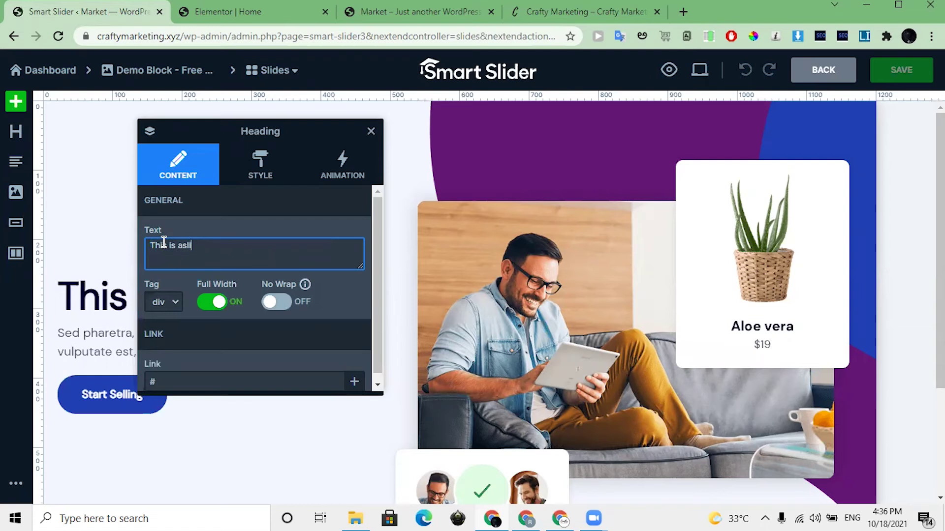
pyautogui.write('ider')
pyautogui.click(371, 132)
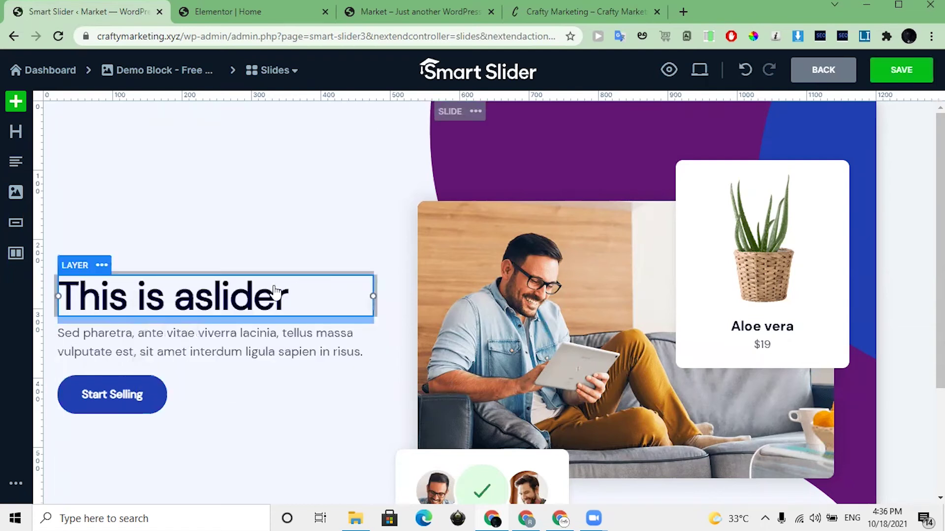
pyautogui.click(200, 302)
pyautogui.click(185, 241)
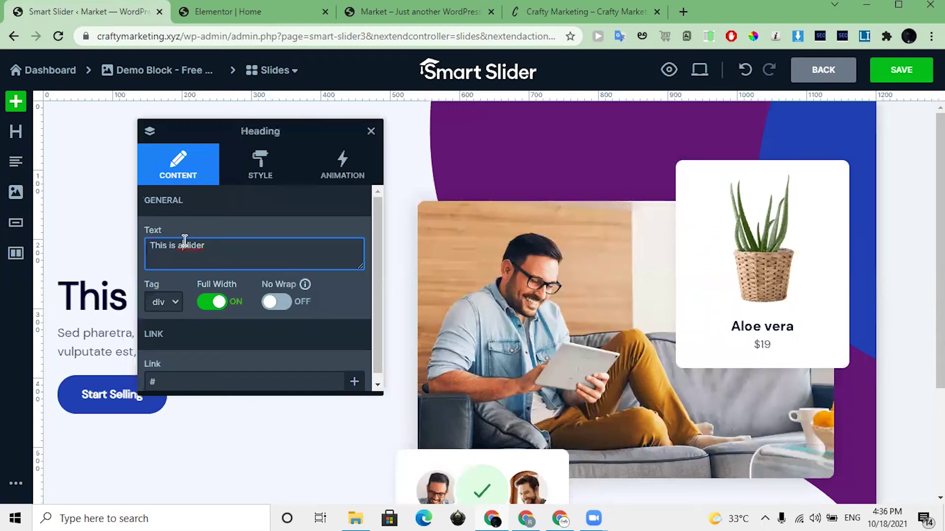
pyautogui.click(372, 131)
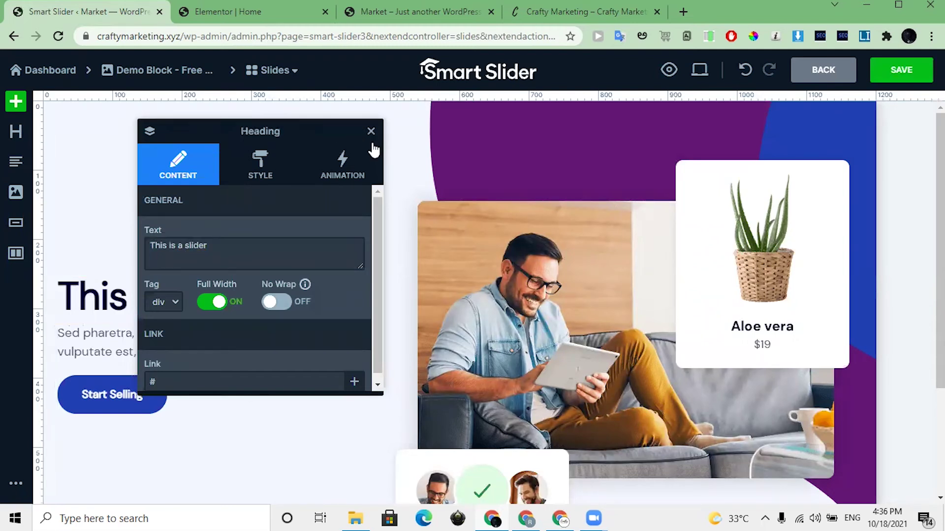
# Step: Examine the content settings of the slide's description text, Start Selling button and main image layers
pyautogui.click(153, 326)
pyautogui.click(195, 290)
pyautogui.click(371, 131)
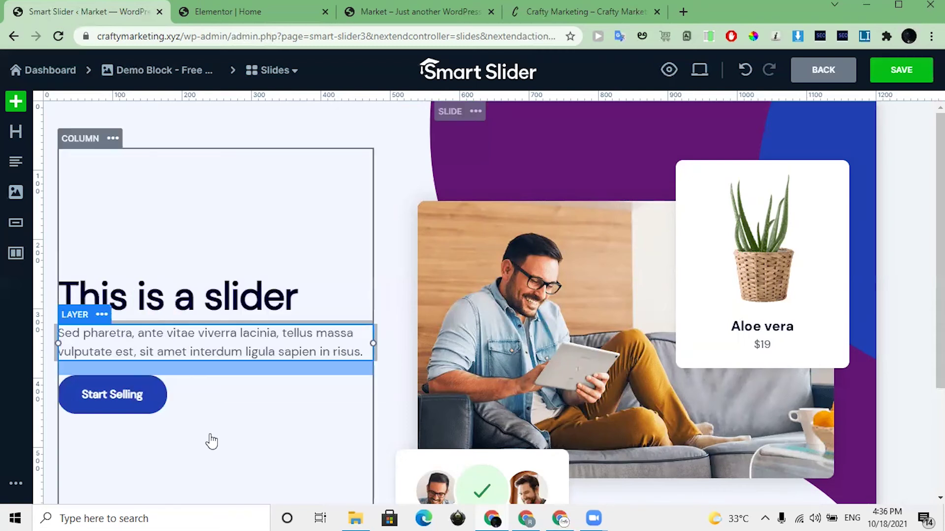
pyautogui.click(122, 397)
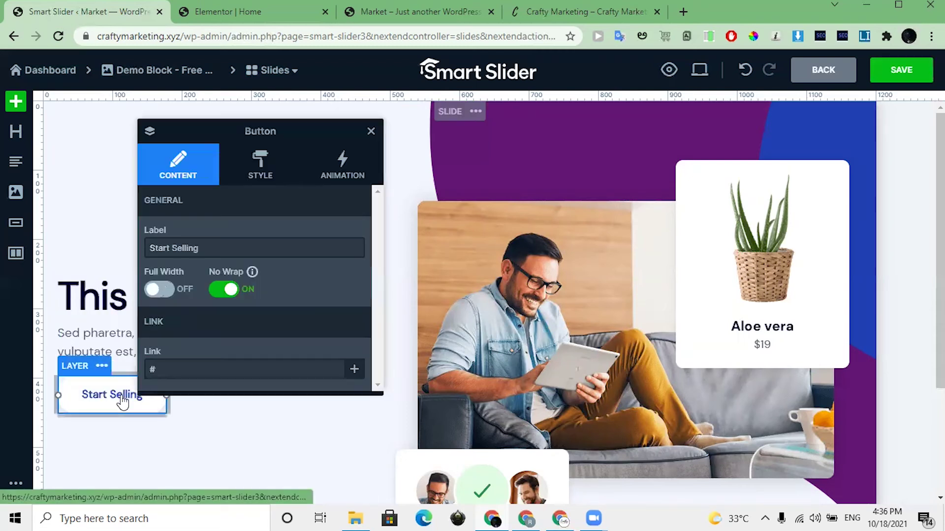
pyautogui.tripleClick(186, 248)
pyautogui.click(170, 372)
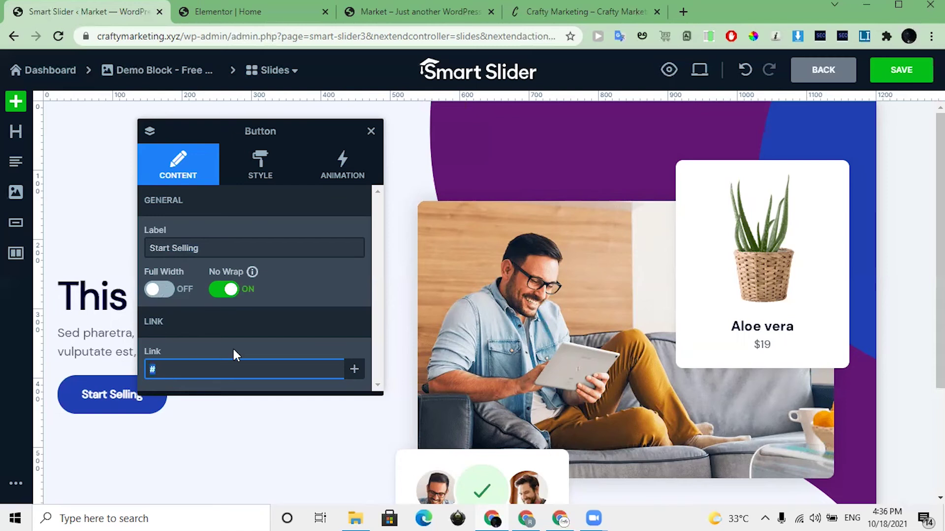
pyautogui.click(371, 132)
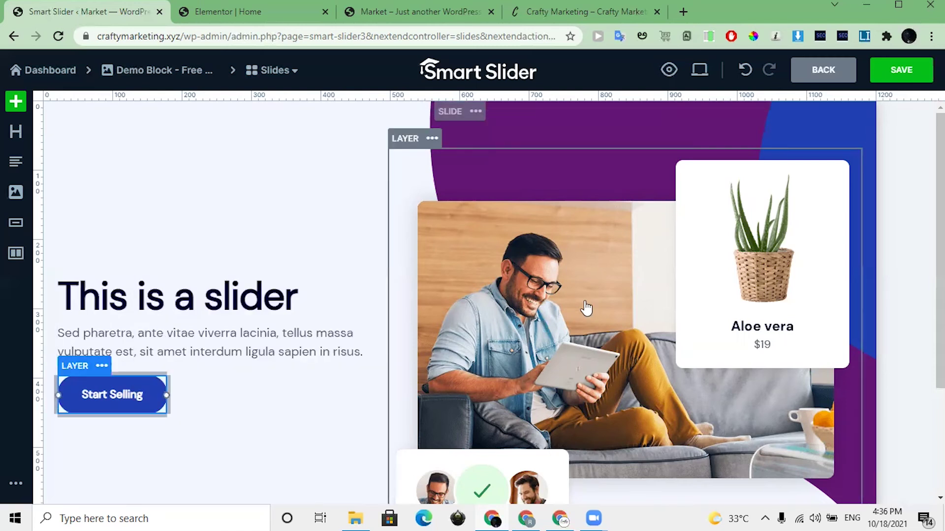
pyautogui.click(585, 310)
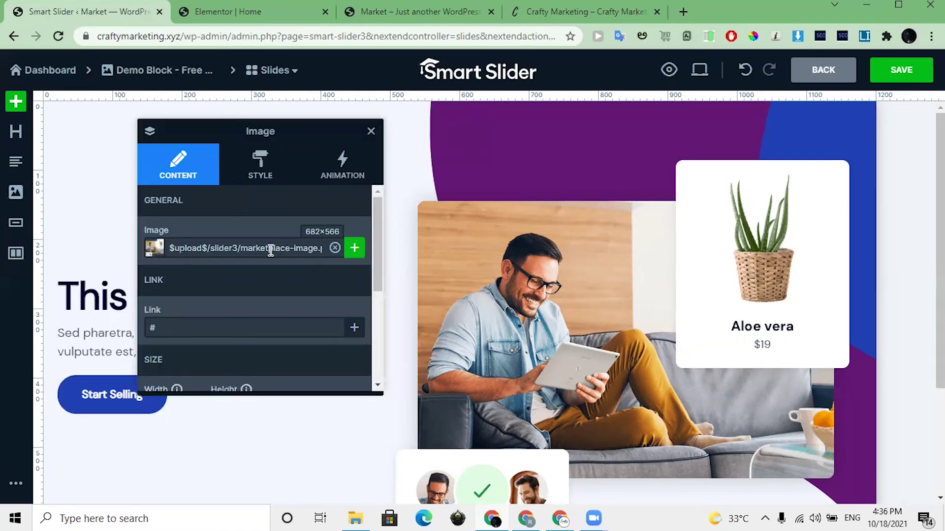
pyautogui.click(105, 277)
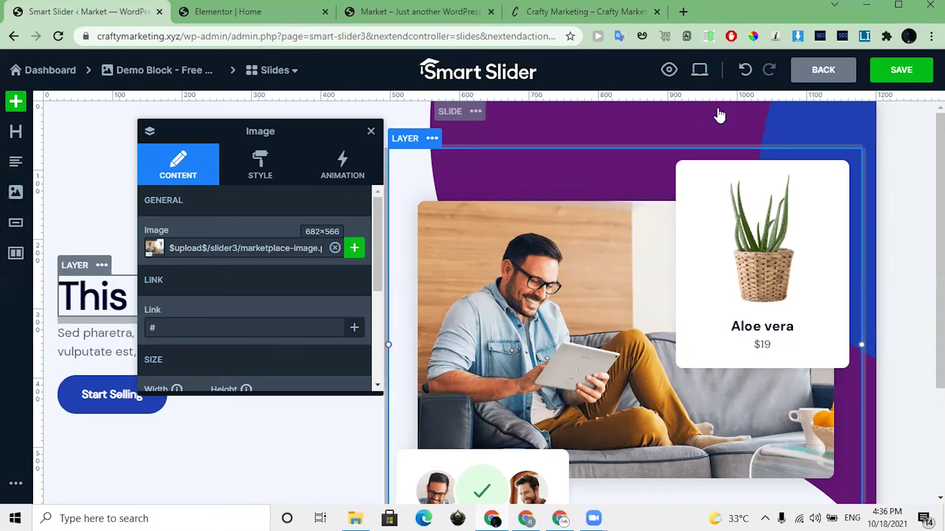
pyautogui.click(371, 131)
# Step: Save the slide and check the edited slider on the live site's home page
pyautogui.click(910, 69)
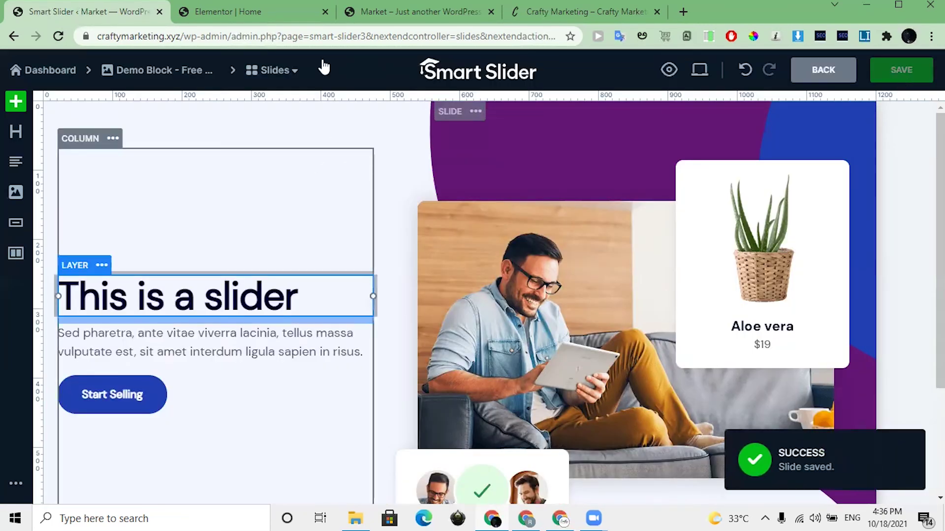
pyautogui.click(396, 9)
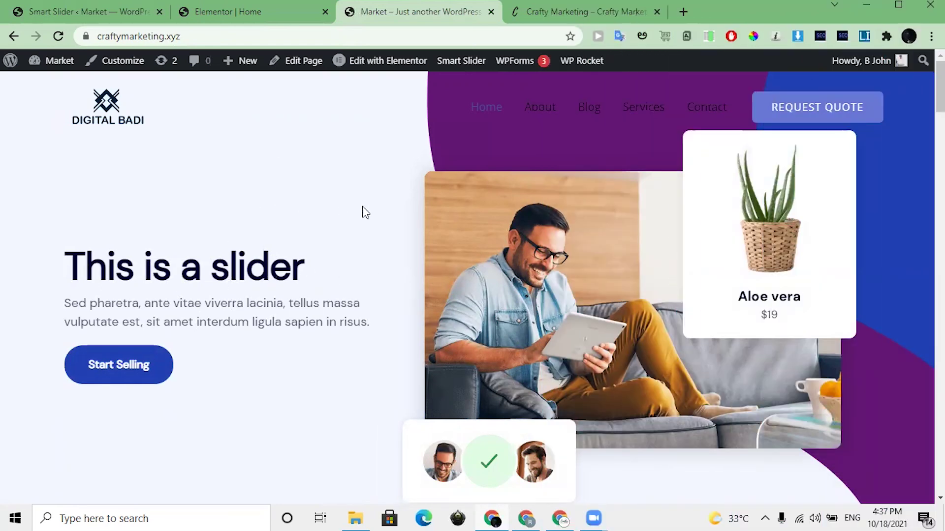
pyautogui.scroll(-2, 400, 291)
pyautogui.scroll(3, 356, 261)
# Step: Return to the slide editor and add a blank slide to the Demo Block - Free Marketplace project
pyautogui.click(106, 9)
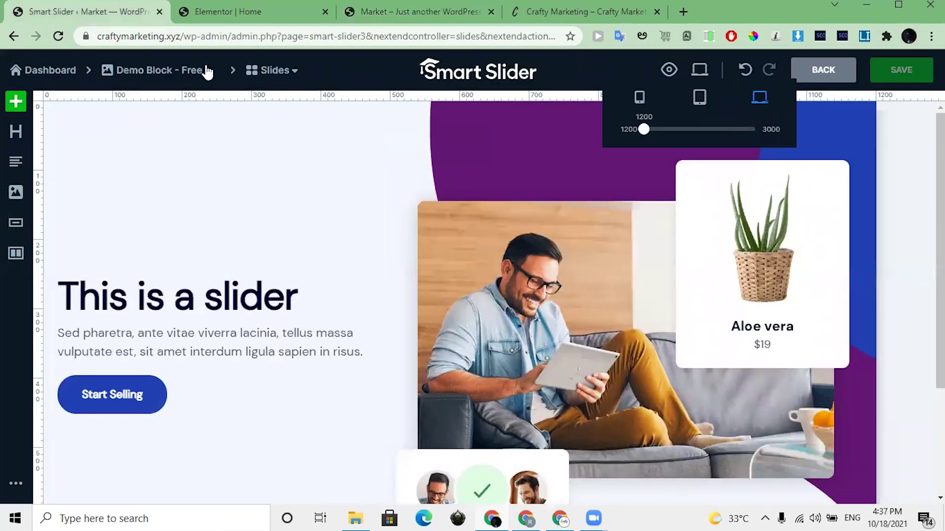
pyautogui.click(277, 70)
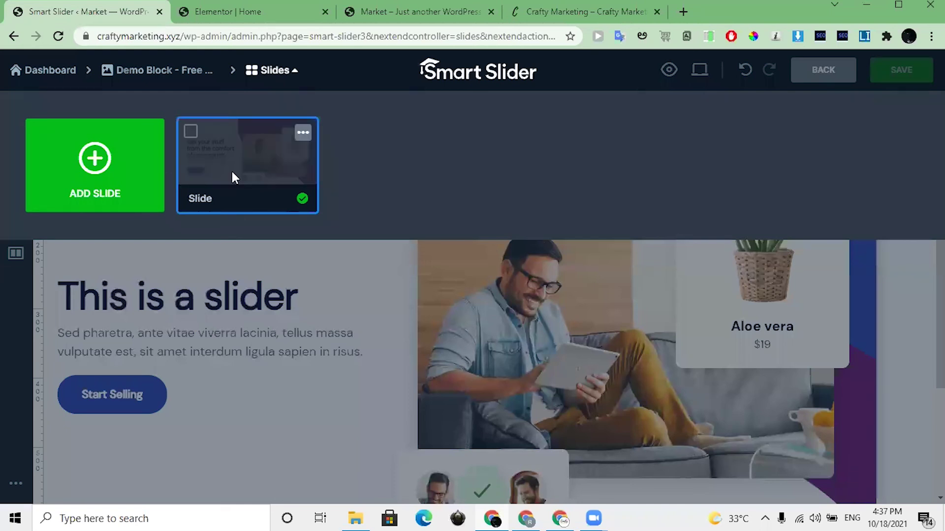
pyautogui.click(118, 184)
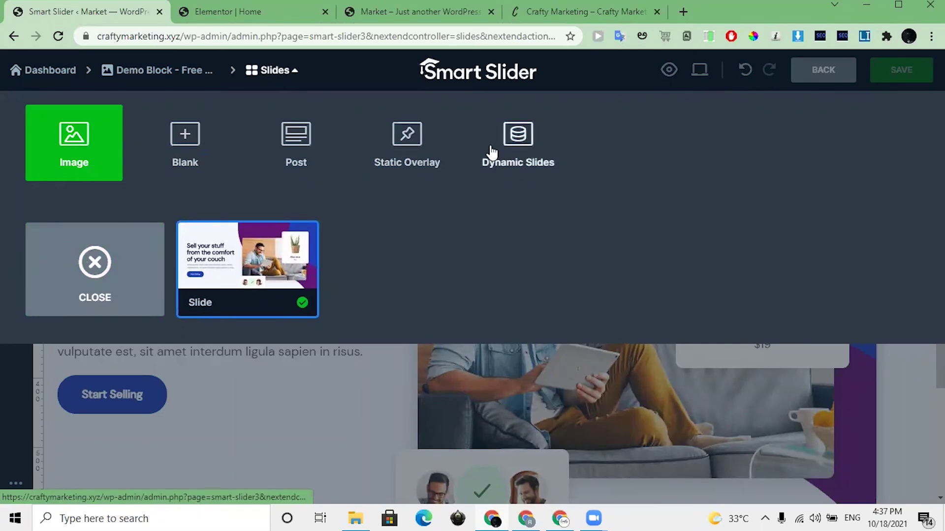
pyautogui.click(187, 147)
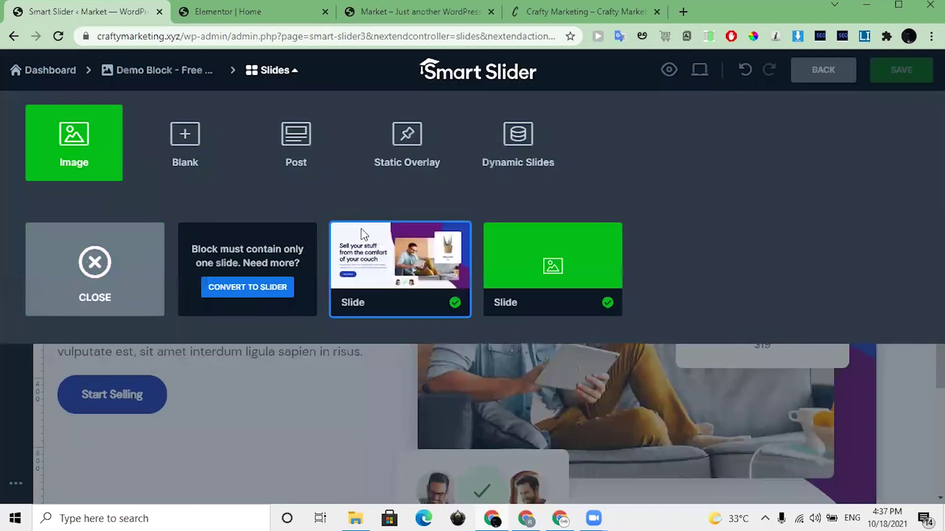